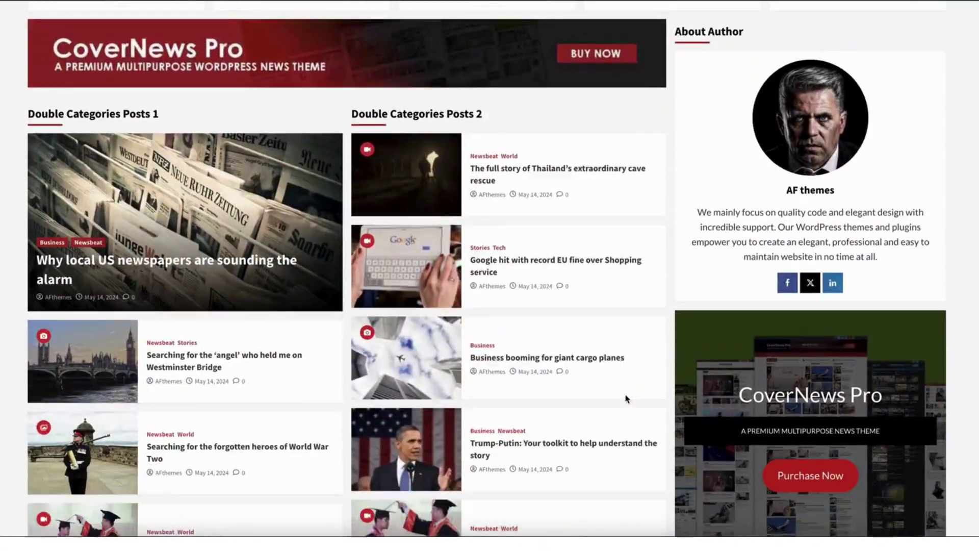
scroll(627, 399, "down", 20)
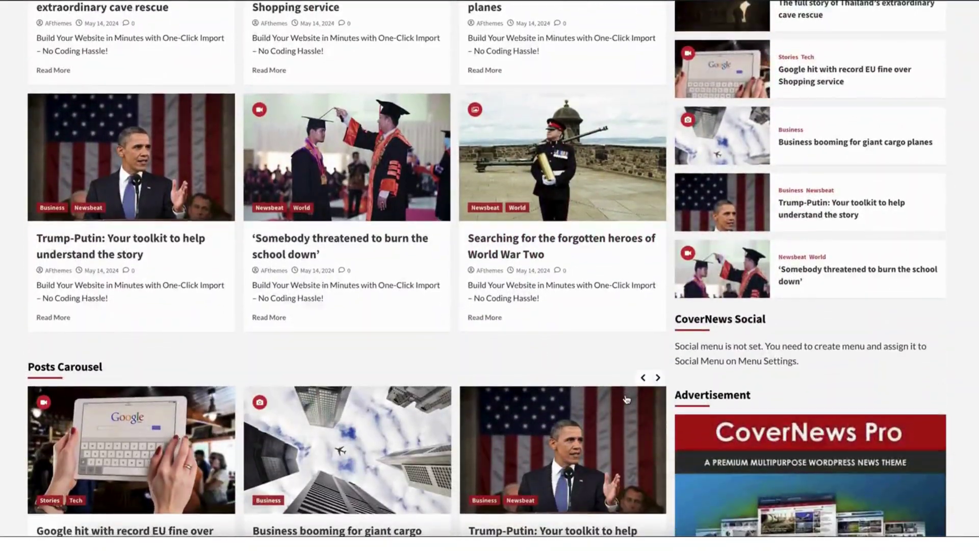
Step: Scroll through the CoverNews demo homepage to look over its post lists
scroll(723, 341, "up", 20)
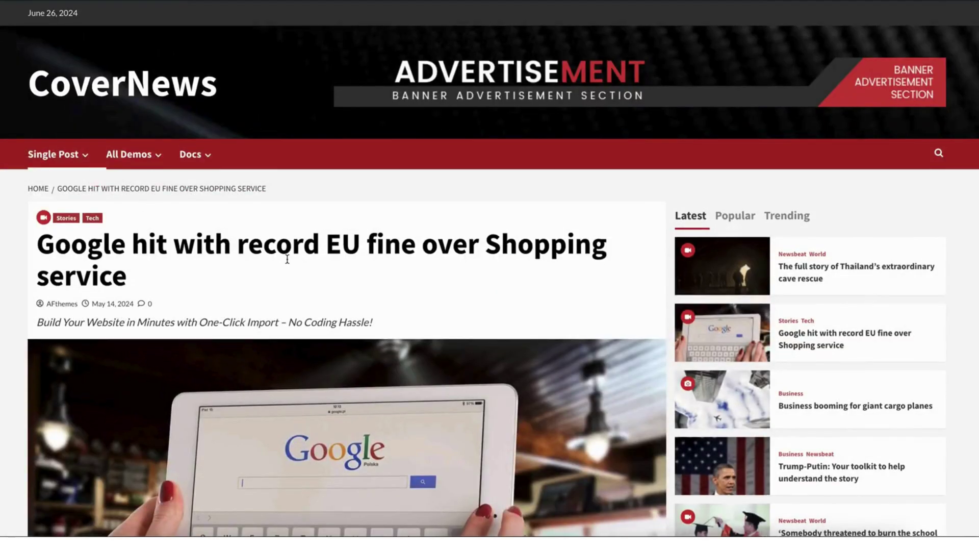
scroll(604, 345, "down", 9)
scroll(604, 345, "down", 20)
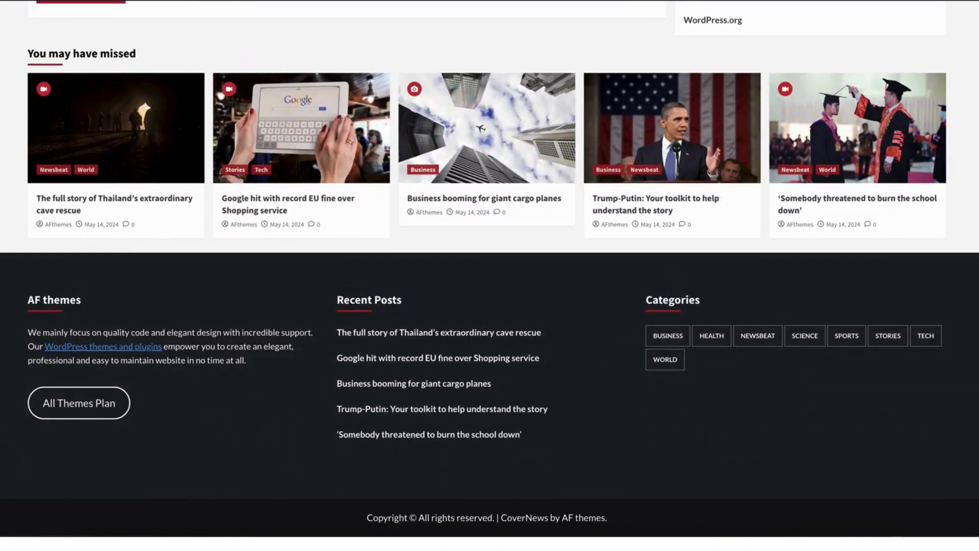
scroll(437, 209, "up", 20)
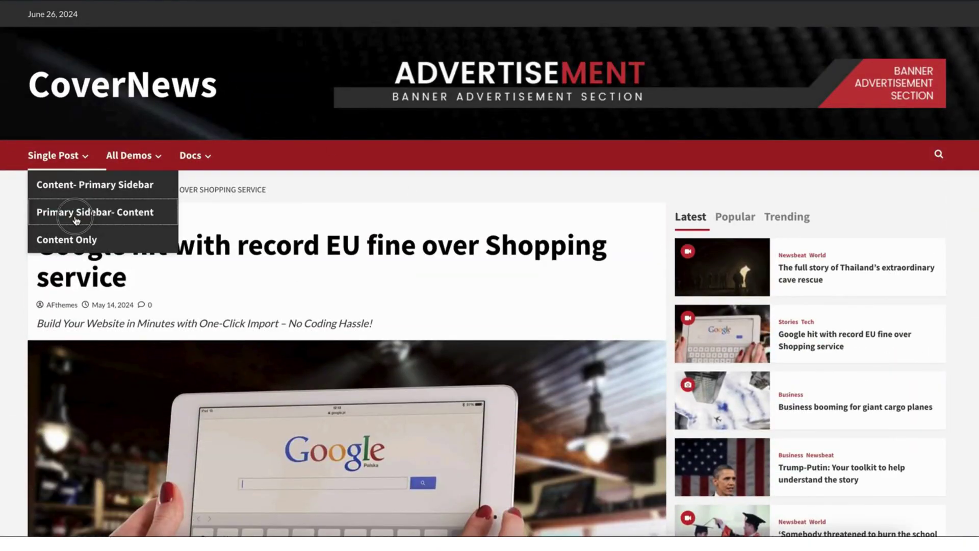
Step: View a single post in the Primary Sidebar- Content layout with the sidebar on the left
left_click(76, 220)
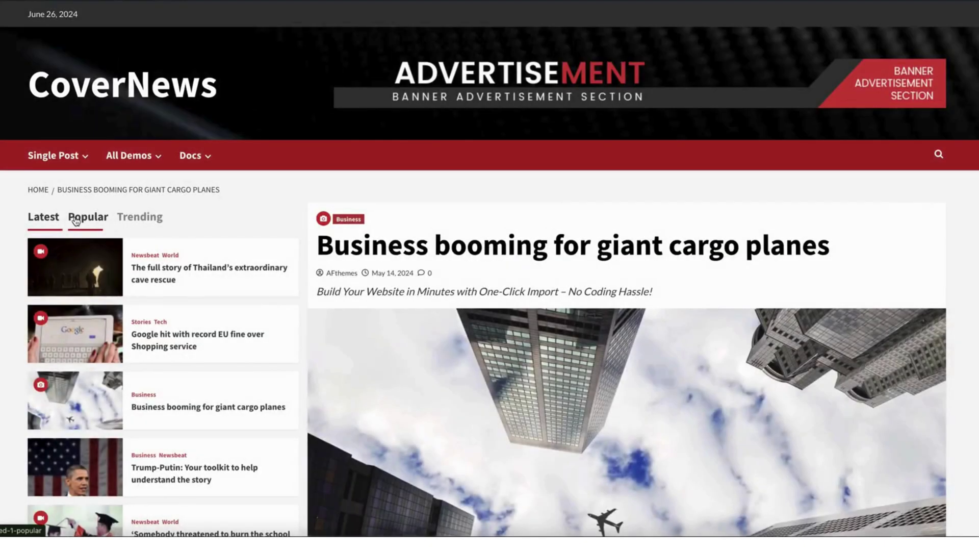
scroll(300, 280, "down", 20)
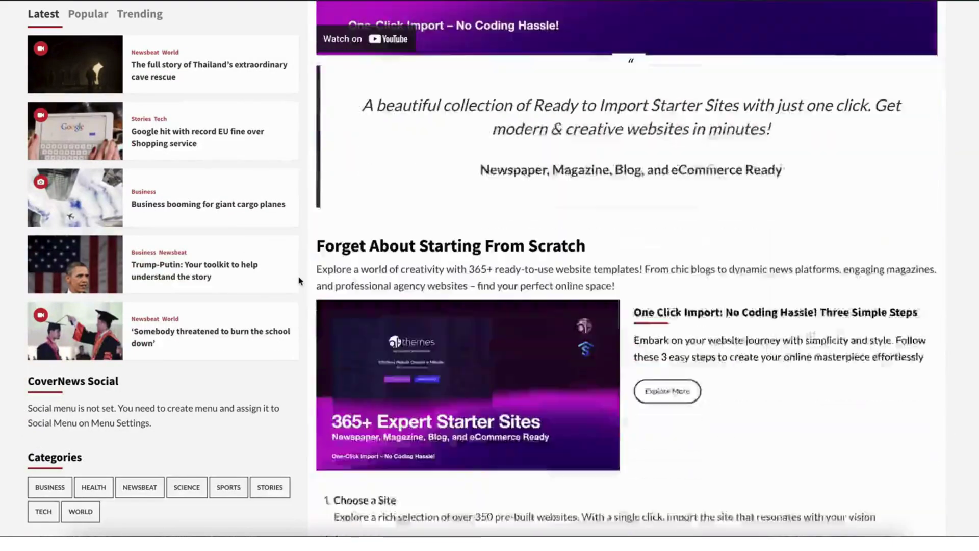
scroll(301, 281, "up", 9)
scroll(299, 281, "up", 15)
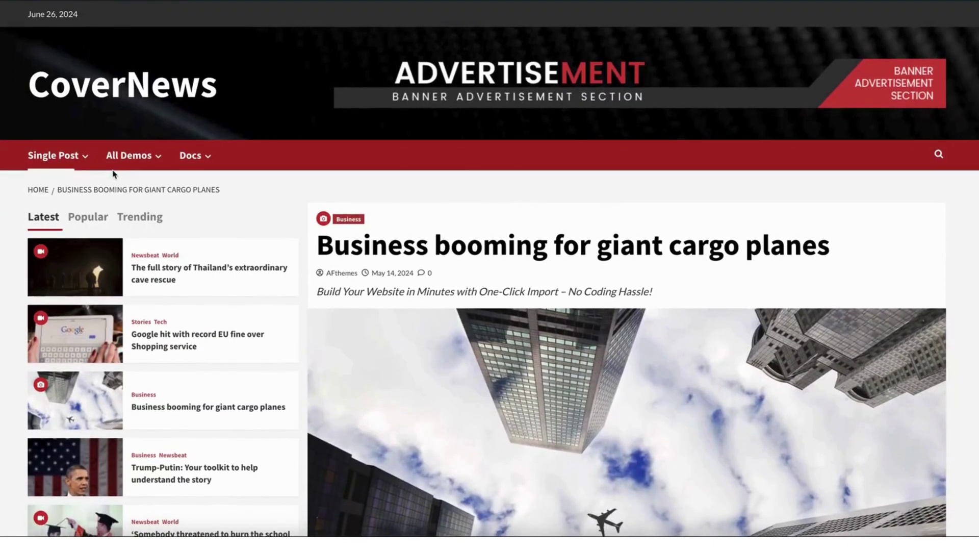
Step: Open the Newsbeat category archive and scroll down through it
left_click(145, 255)
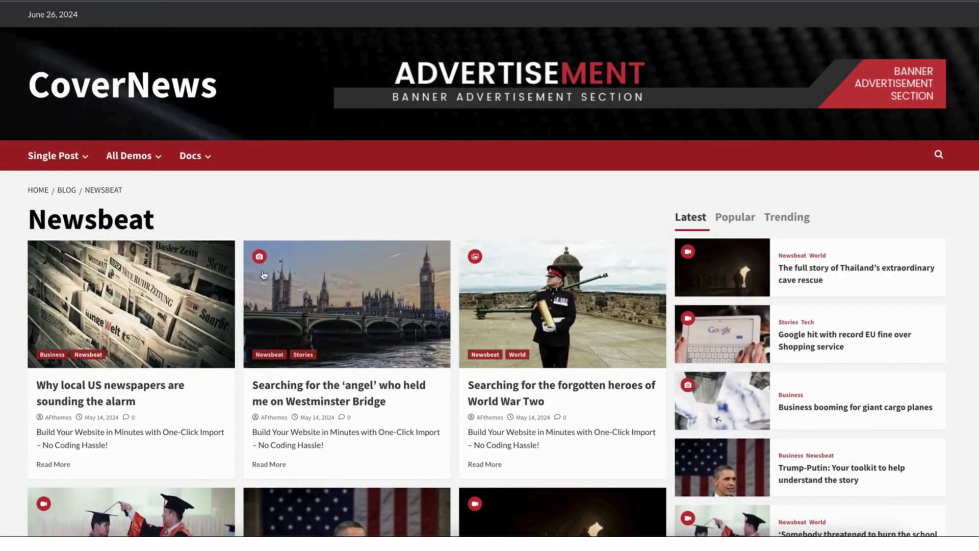
scroll(383, 293, "down", 3)
scroll(383, 293, "down", 14)
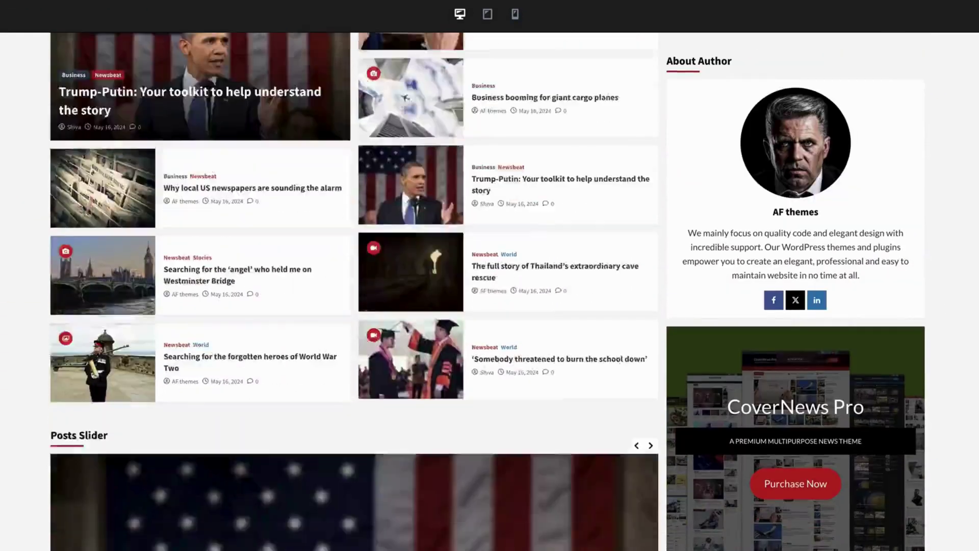
Step: Scroll through the demo homepage in the tablet layout
scroll(489, 290, "down", 15)
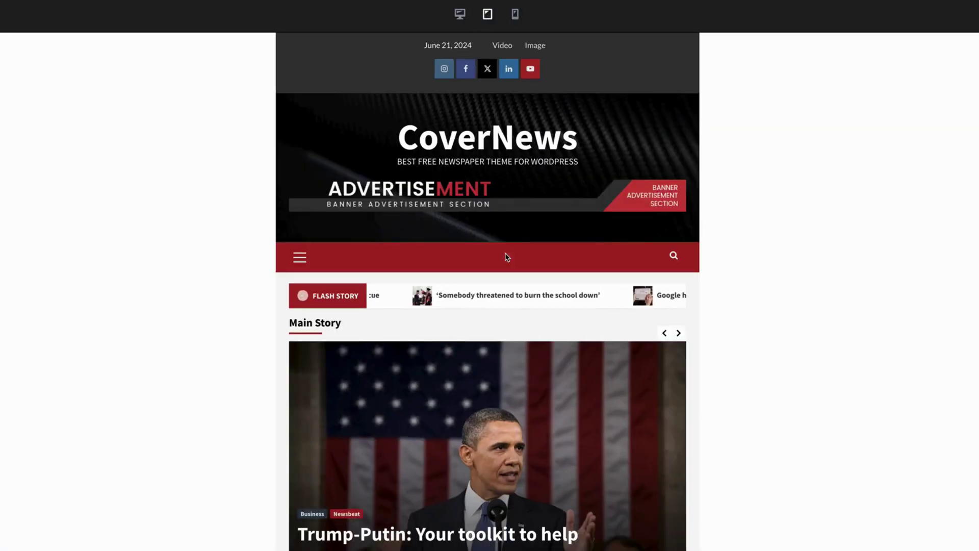
scroll(540, 353, "down", 15)
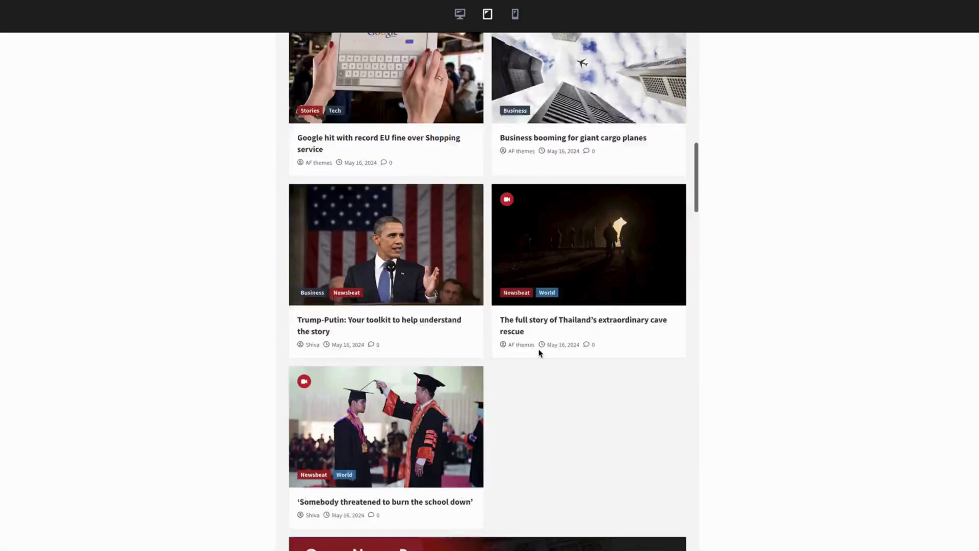
Step: Switch the preview to mobile width and scroll through the stacked single-column sections
scroll(540, 354, "down", 12)
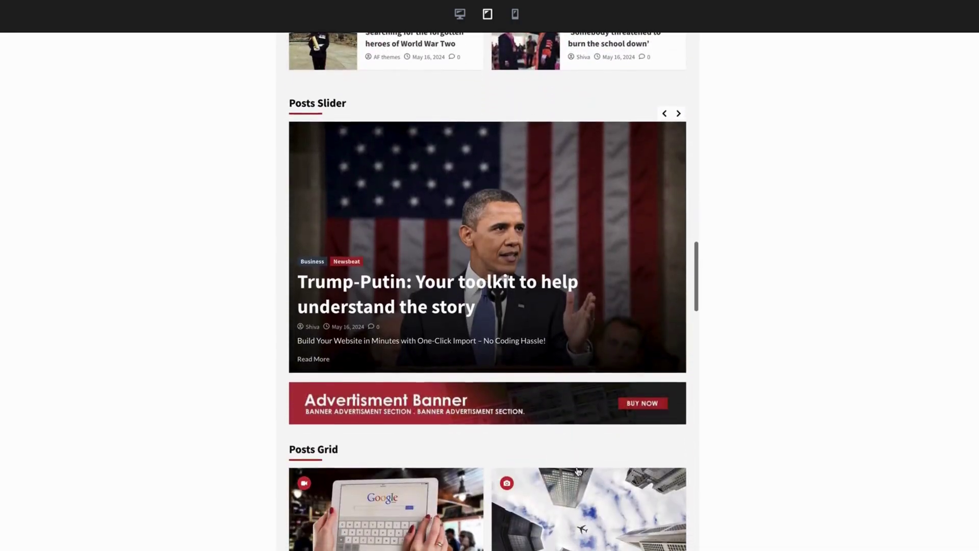
left_click(515, 14)
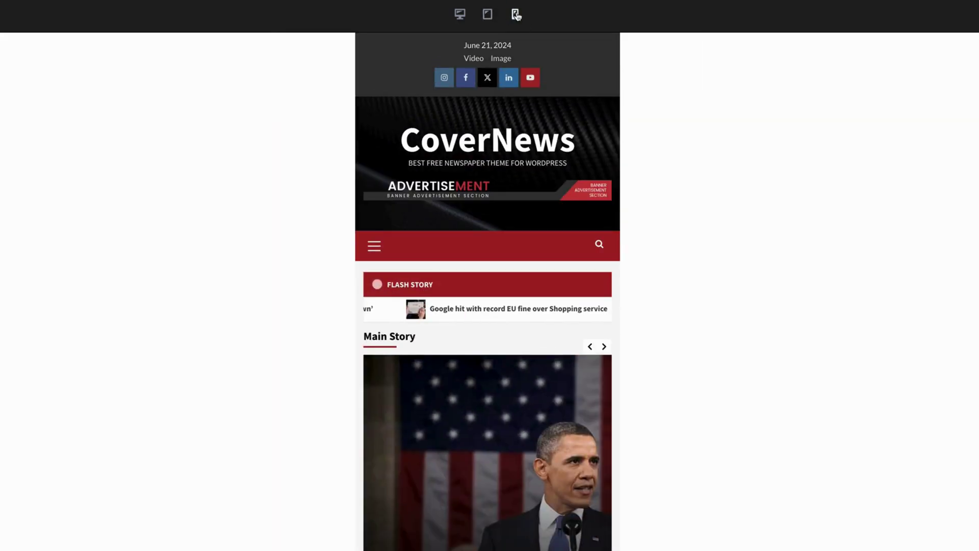
scroll(522, 380, "down", 12)
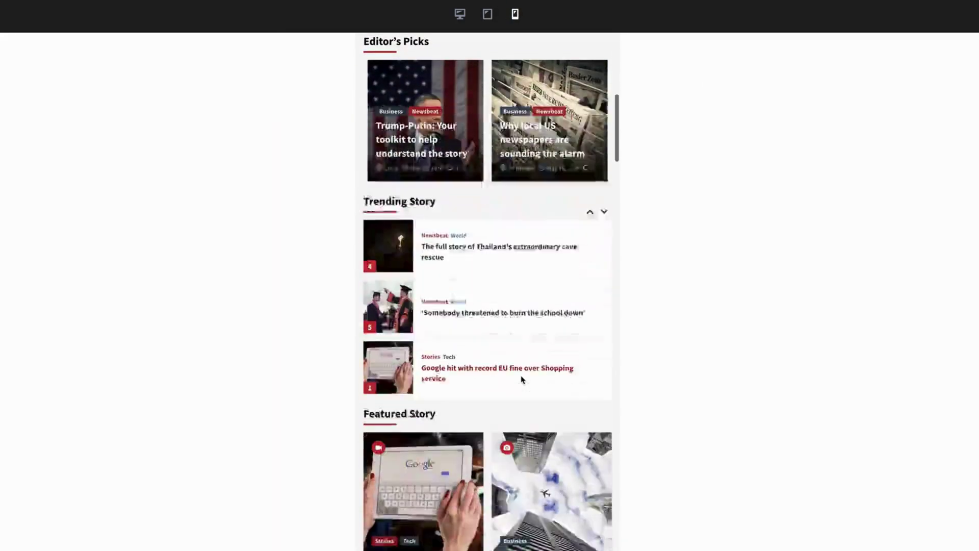
scroll(522, 380, "down", 10)
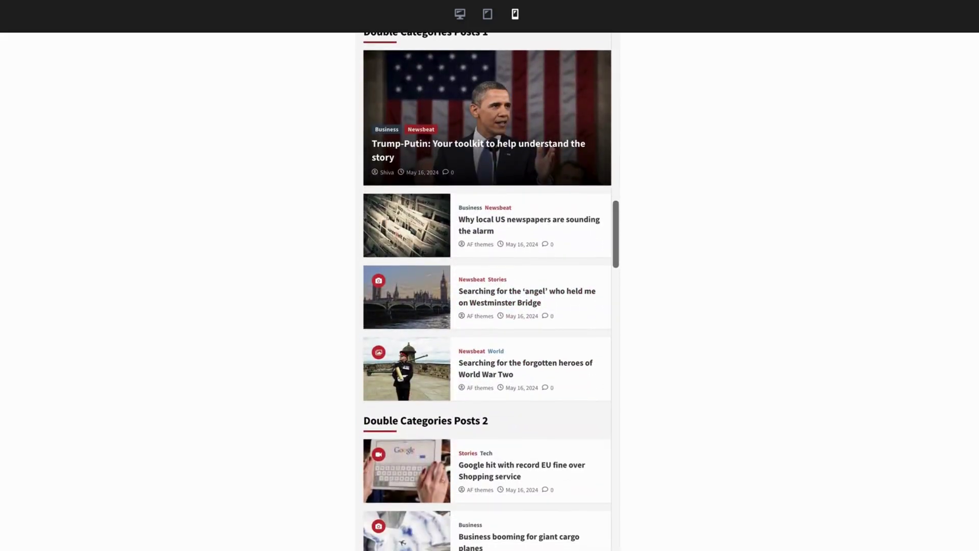
Step: Log in to the WordPress dashboard with the admin username and password
scroll(750, 270, "up", 15)
type("Aft")
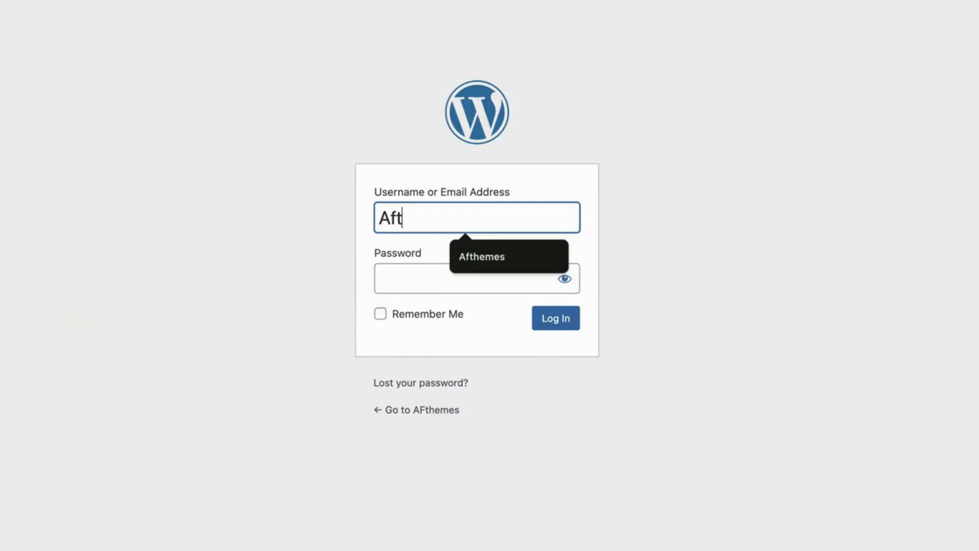
type("hemes")
key("Tab")
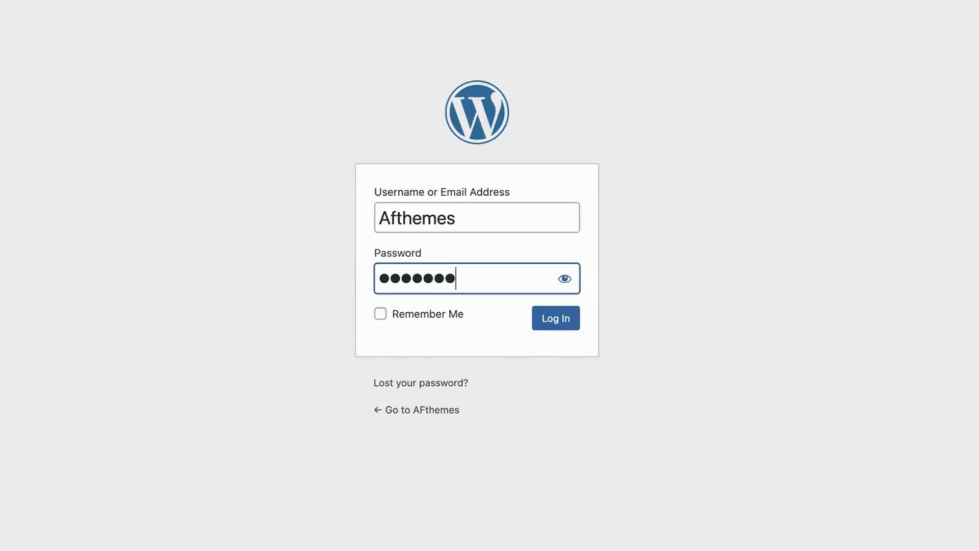
left_click(556, 317)
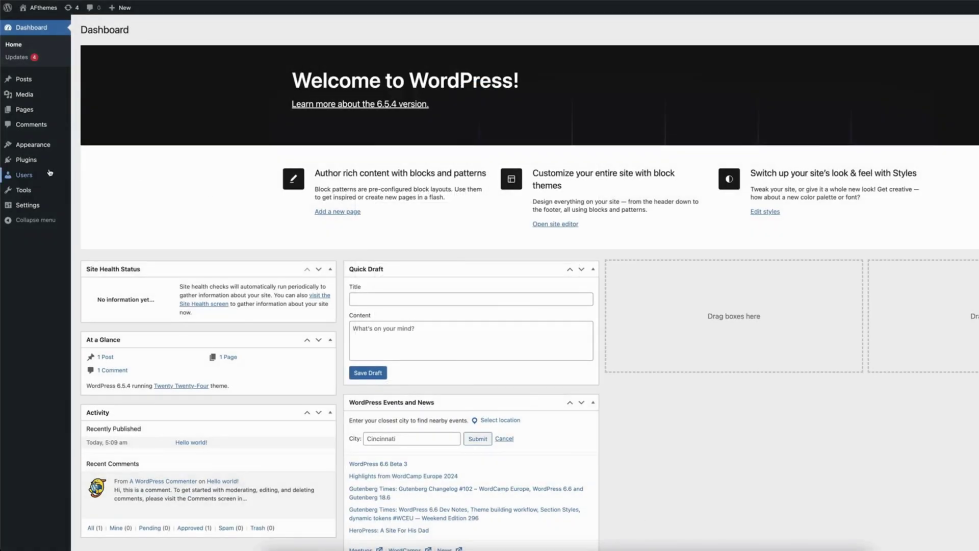
Step: Search the Add Plugins directory for 'templatespare' and install TemplateSpare
mouse_move(37, 167)
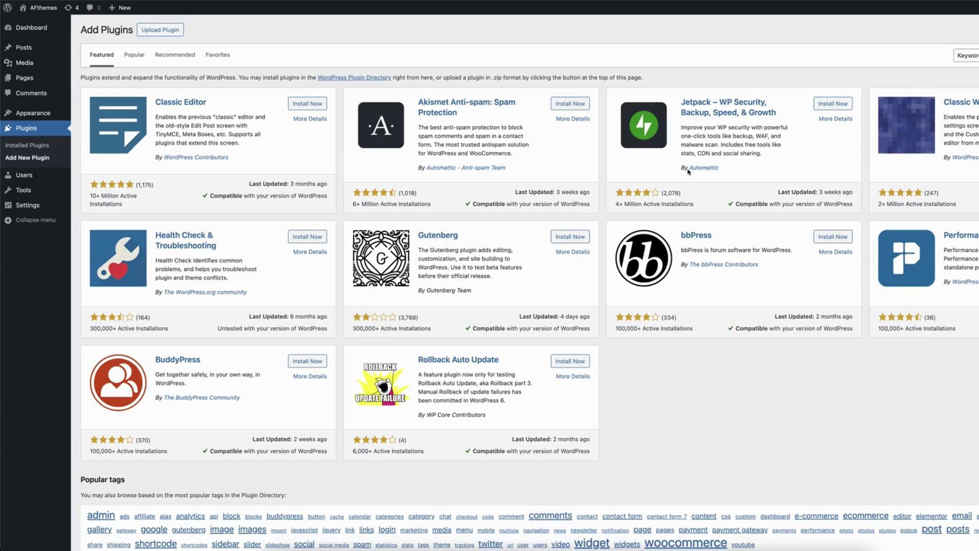
type("templatespare")
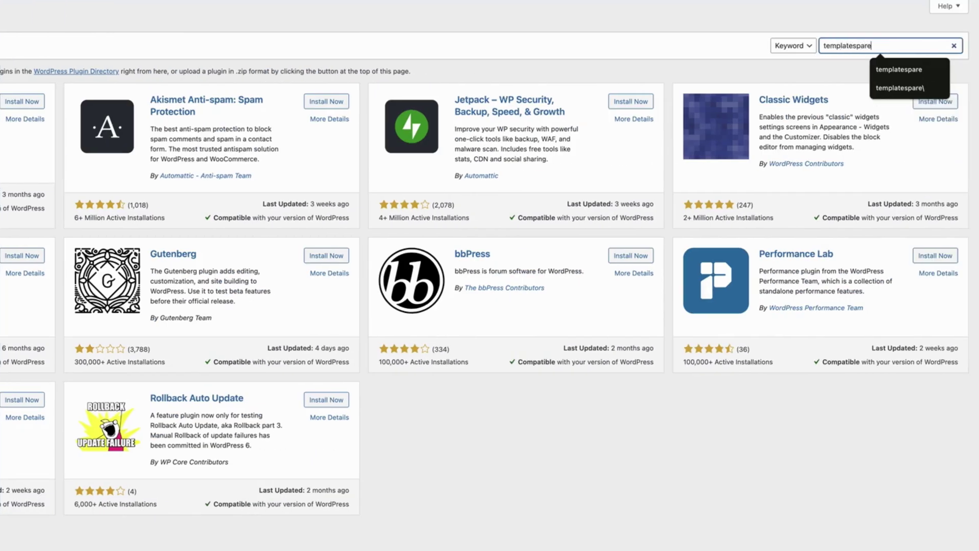
key("Return")
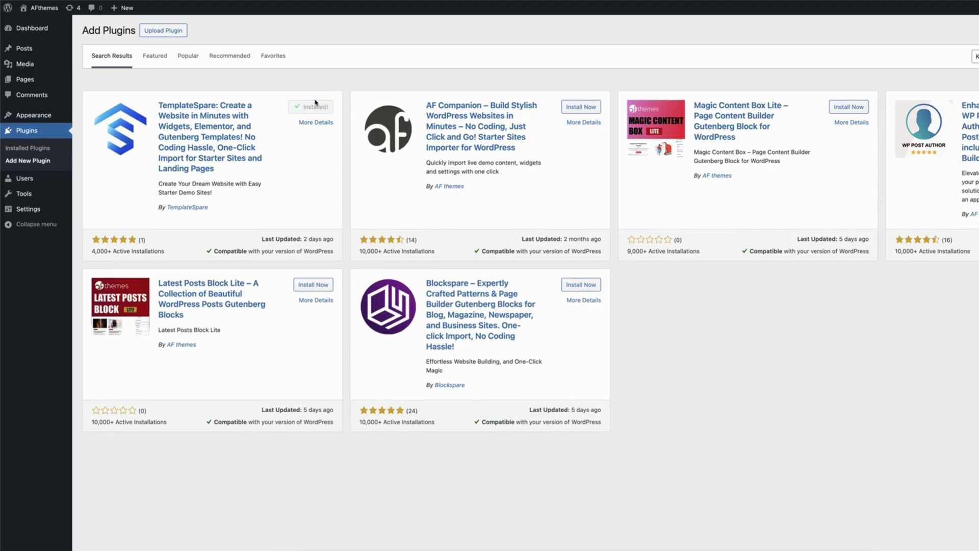
Step: Activate TemplateSpare, find 'covernews' among starter sites, and import the free CoverNews demo
left_click(312, 107)
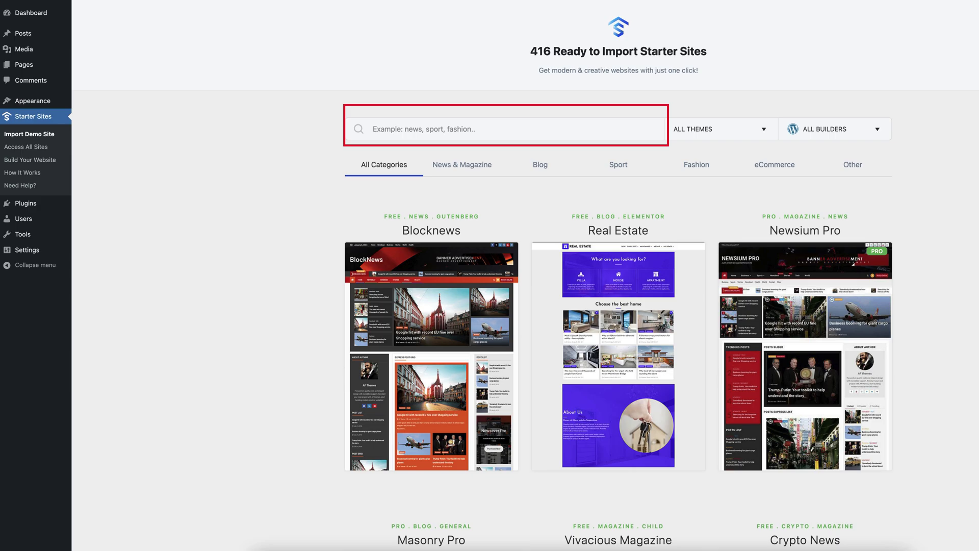
left_click(521, 139)
type("covernews")
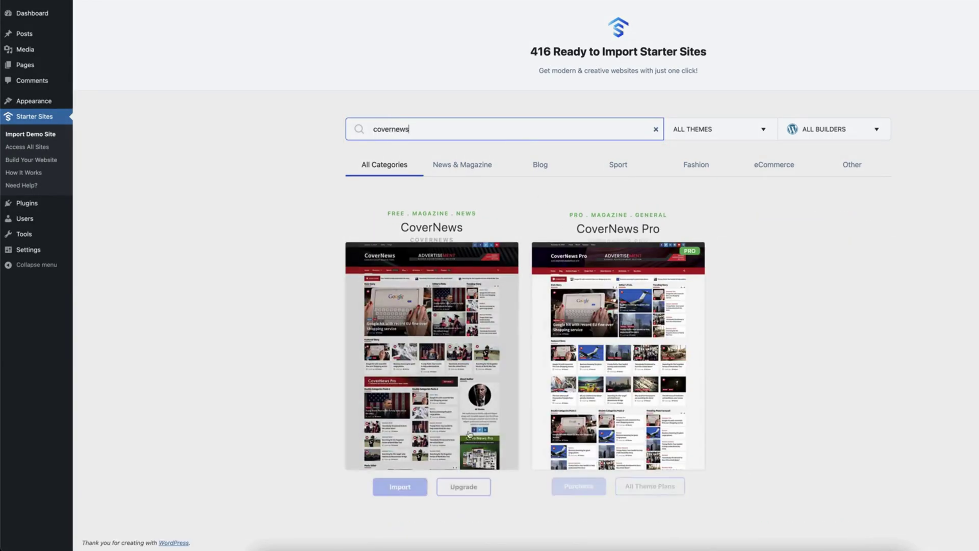
left_click(411, 487)
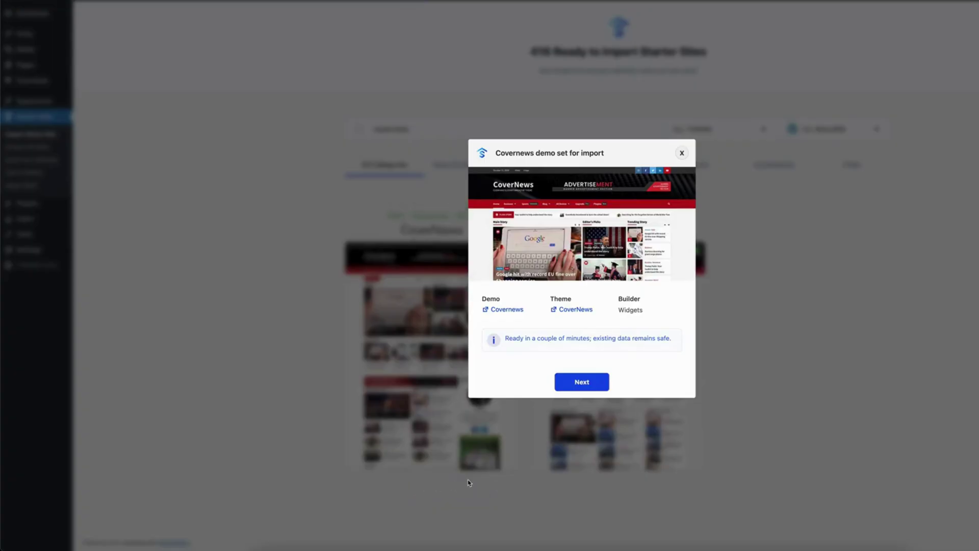
left_click(566, 389)
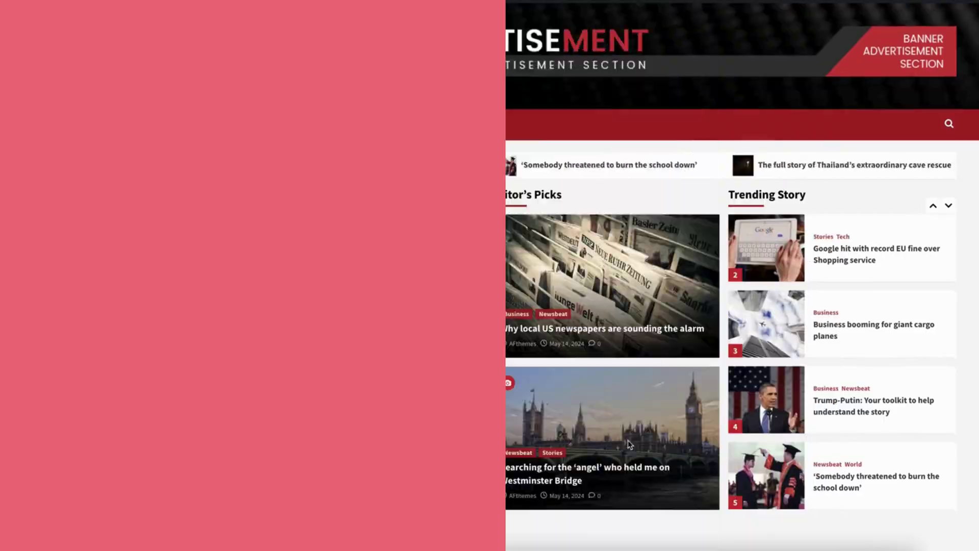
scroll(630, 444, "down", 10)
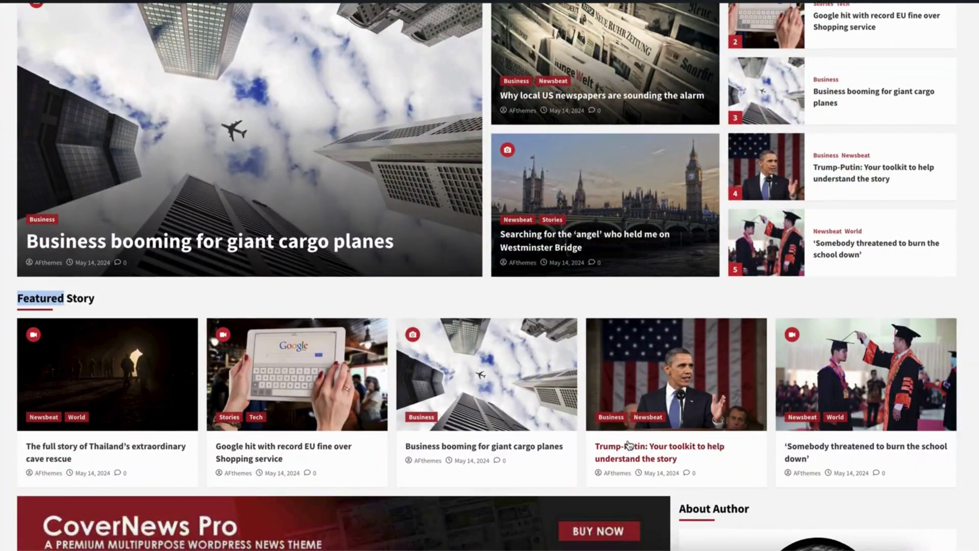
scroll(630, 445, "down", 15)
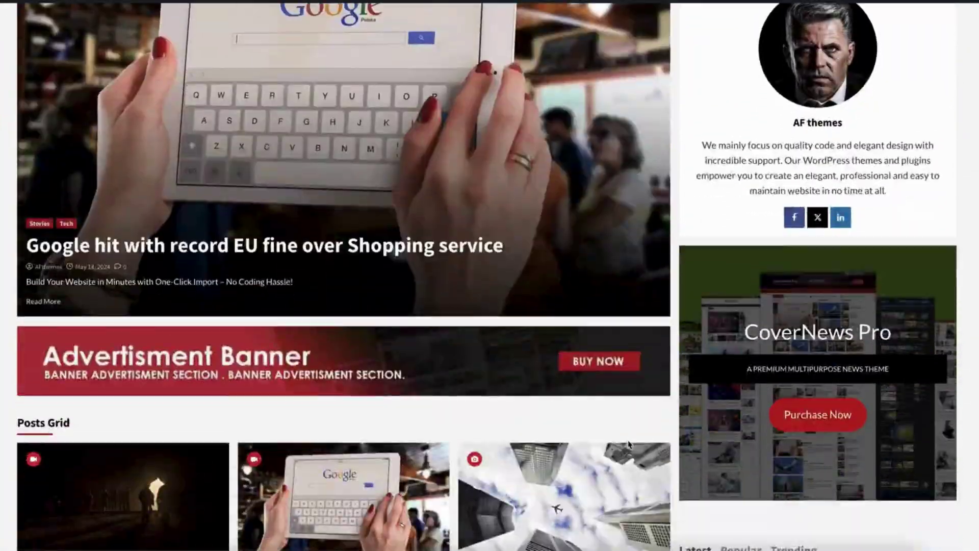
scroll(629, 444, "down", 5)
scroll(629, 444, "up", 20)
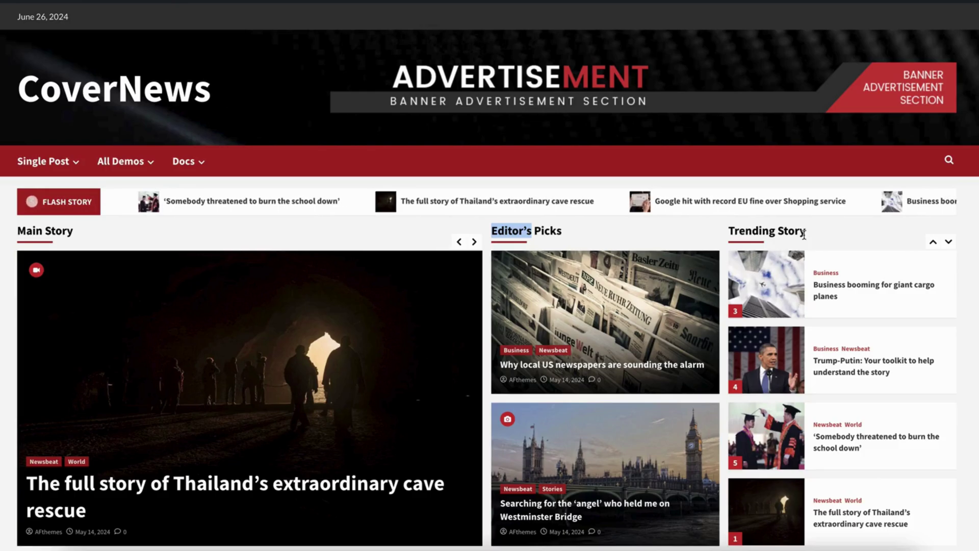
left_click(934, 243)
scroll(714, 332, "down", 7)
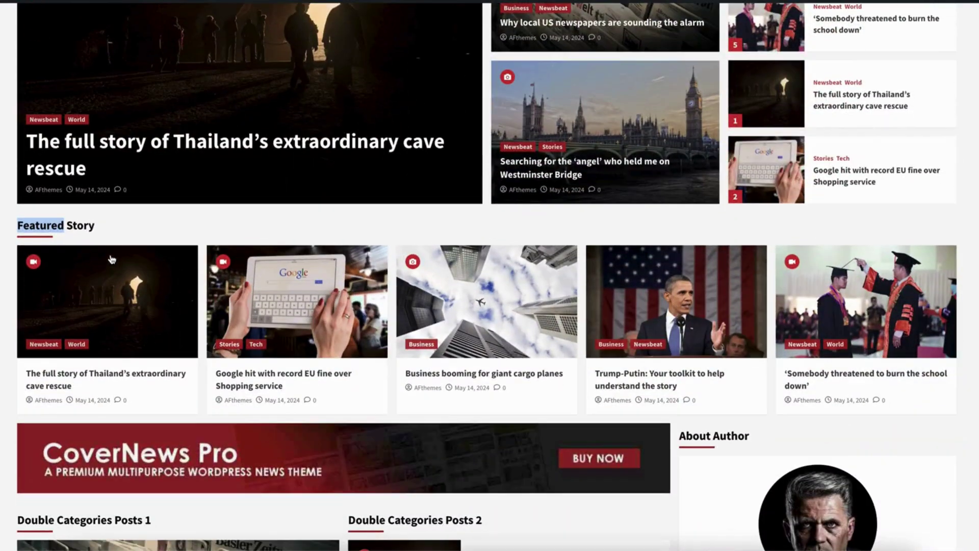
scroll(436, 341, "down", 5)
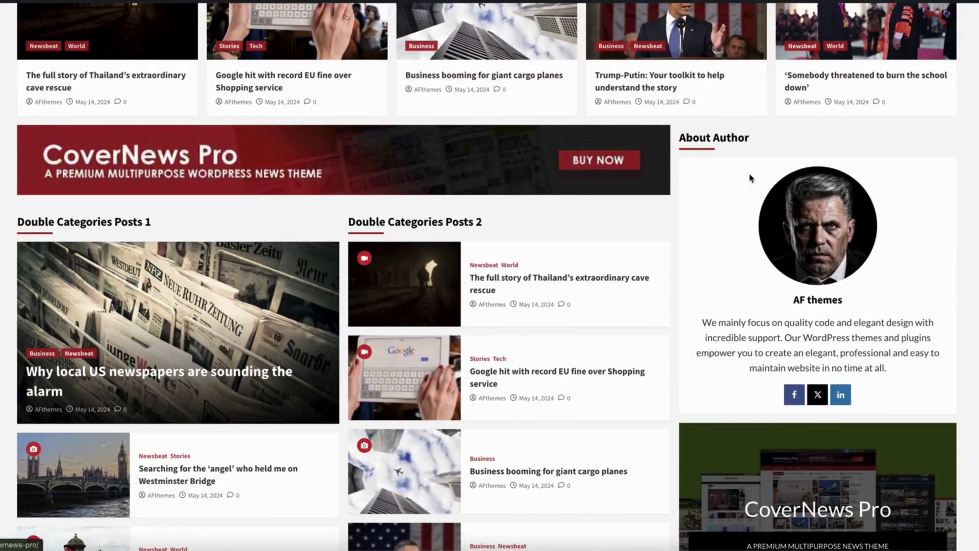
scroll(497, 296, "down", 11)
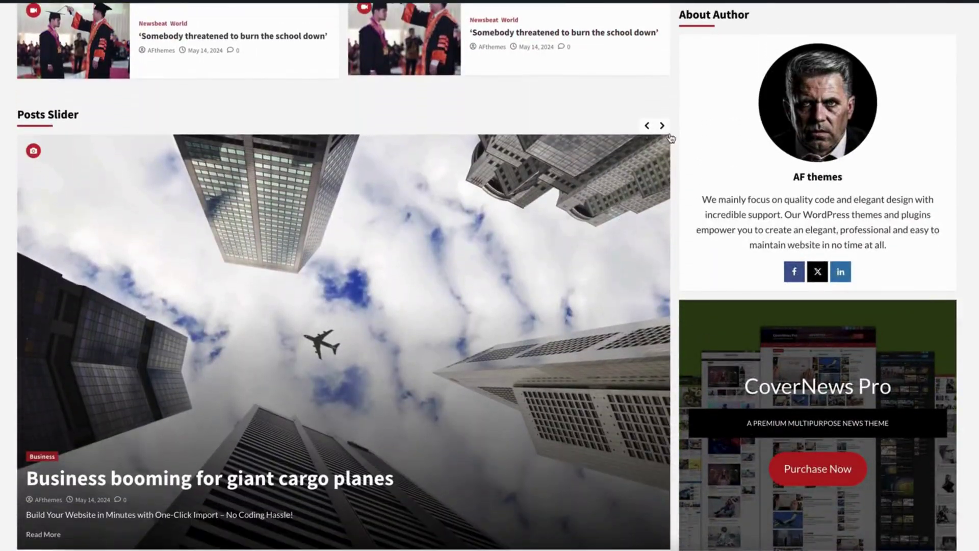
left_click(661, 126)
left_click(661, 127)
scroll(673, 204, "down", 20)
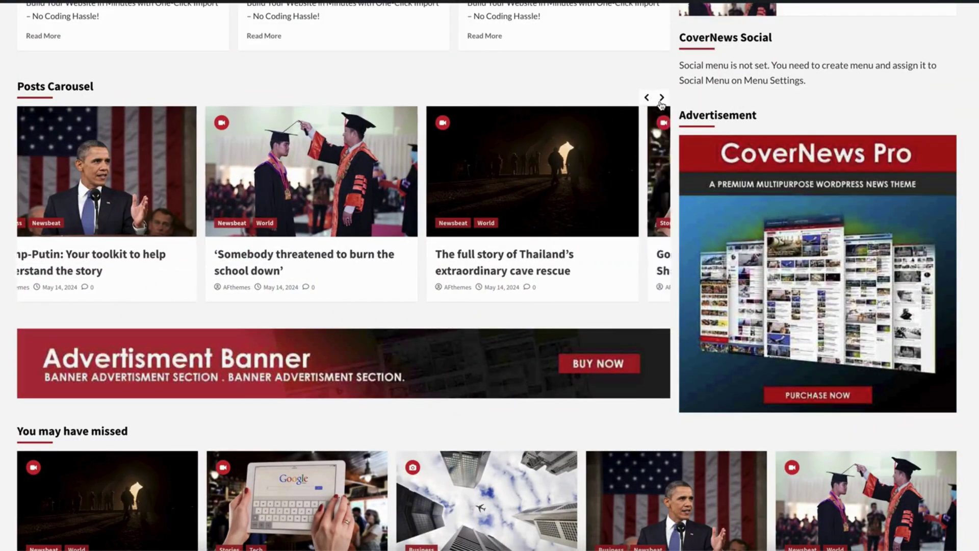
scroll(681, 229, "down", 7)
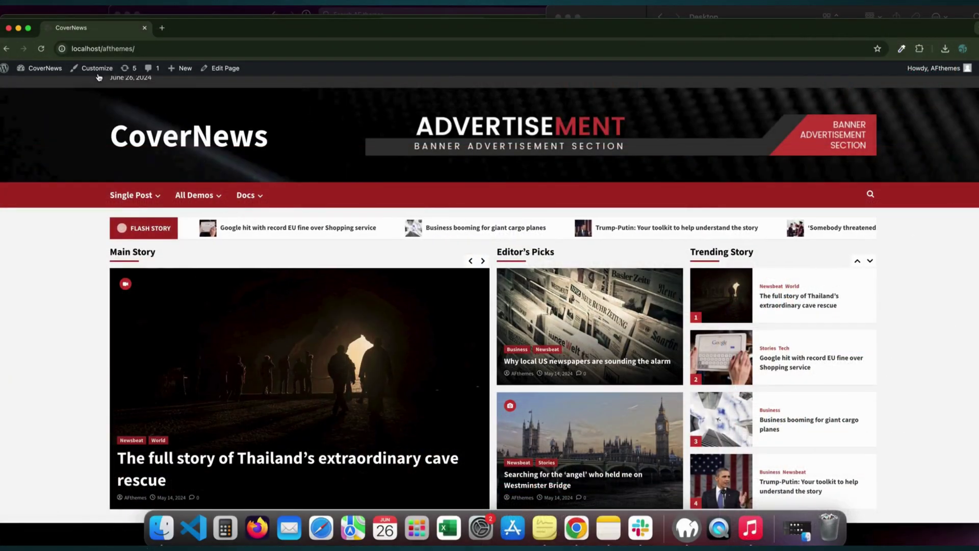
Step: In the Customizer, change Site Title to WorldNews and set its colour to yellow #eeee22
left_click(99, 75)
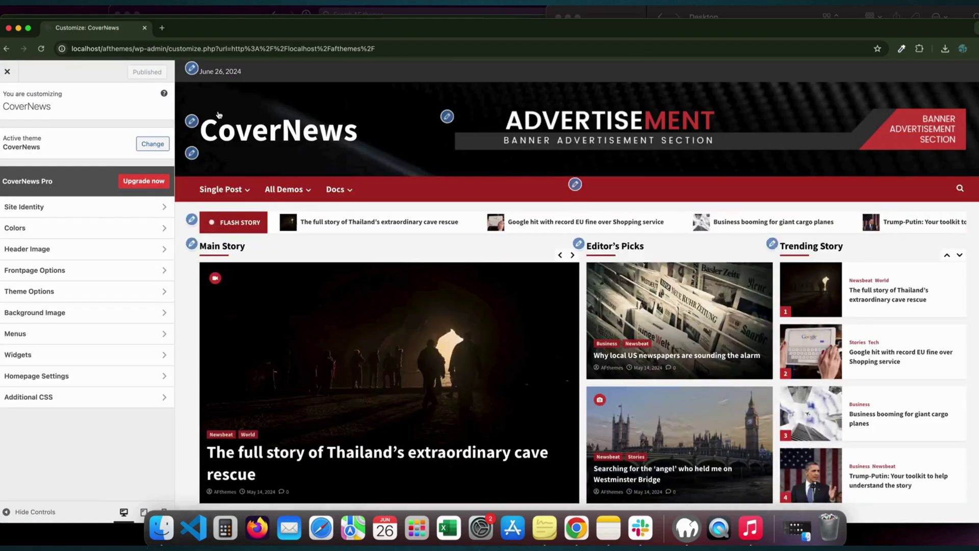
left_click(192, 119)
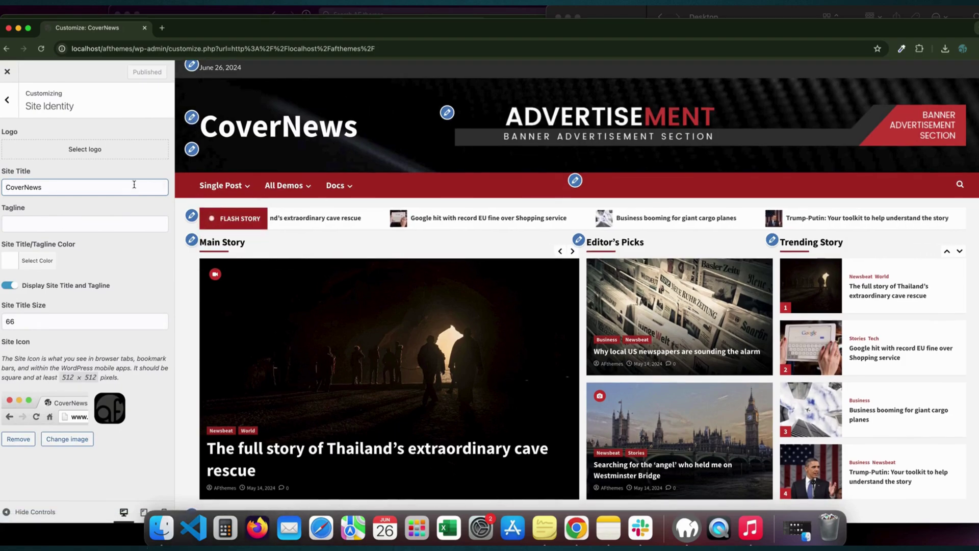
type("World")
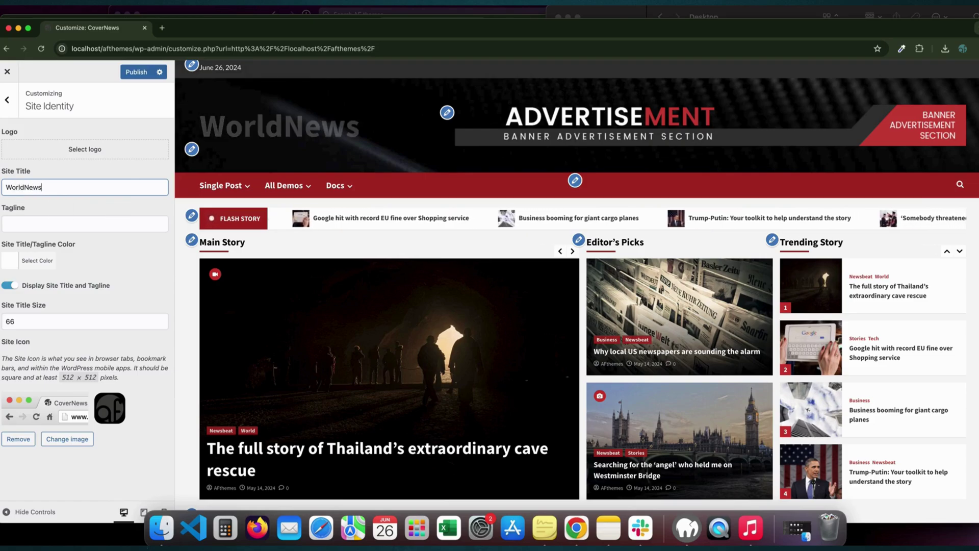
left_click(38, 260)
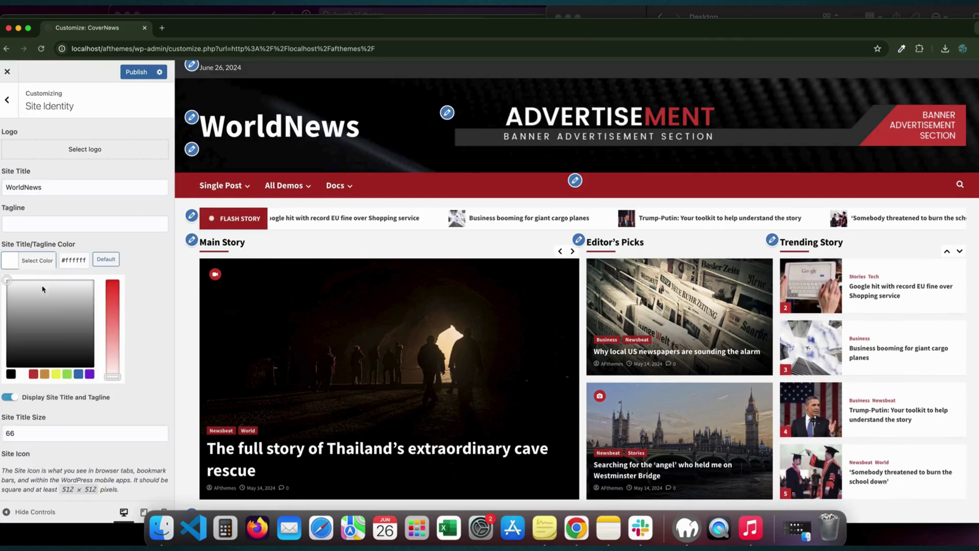
left_click(32, 377)
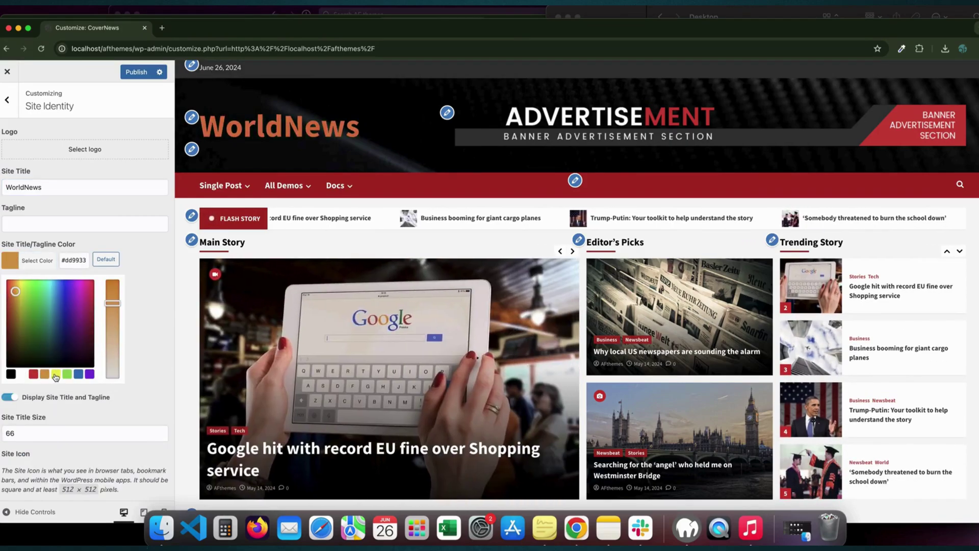
left_click(56, 375)
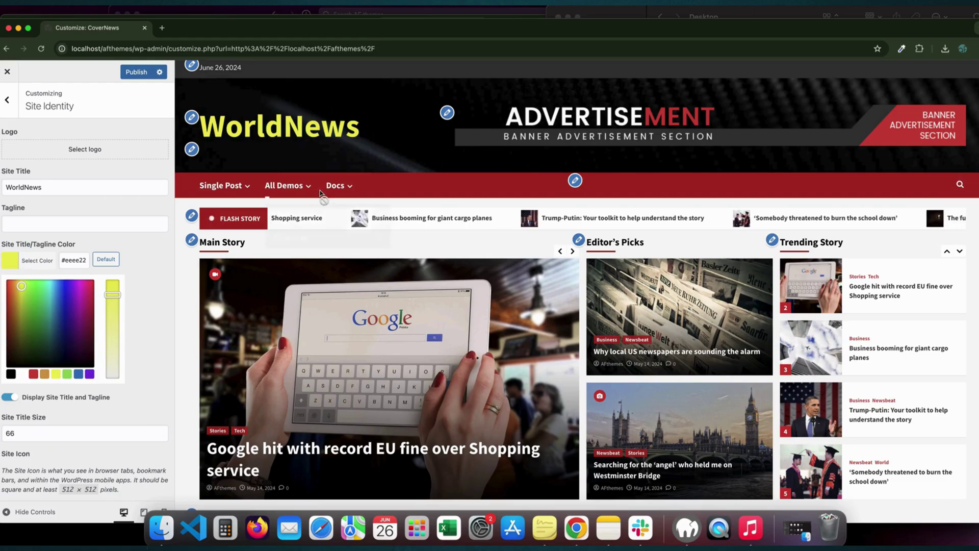
Step: Rename the Flash Posts ticker to Breaking News and set Banner Section Order to Order 2
left_click(191, 216)
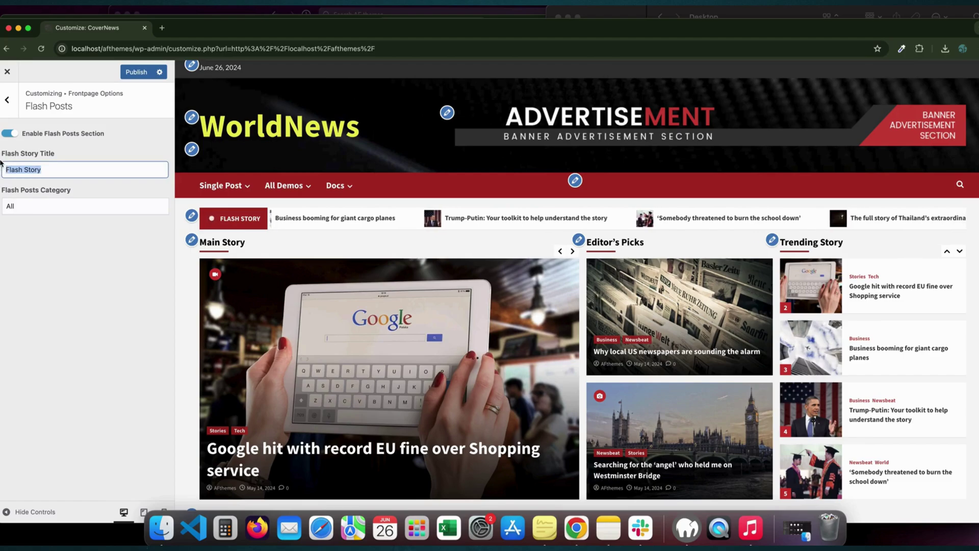
type("Breaking")
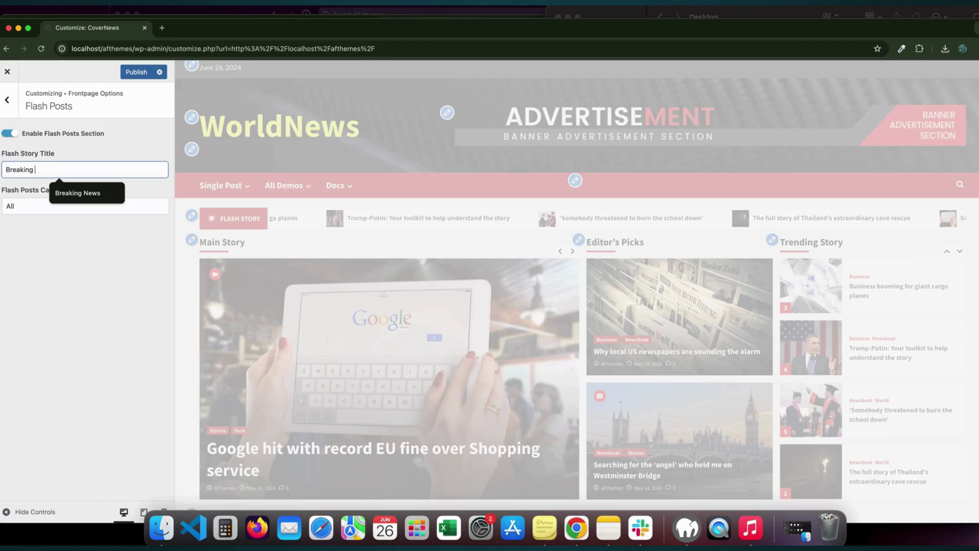
type(" News")
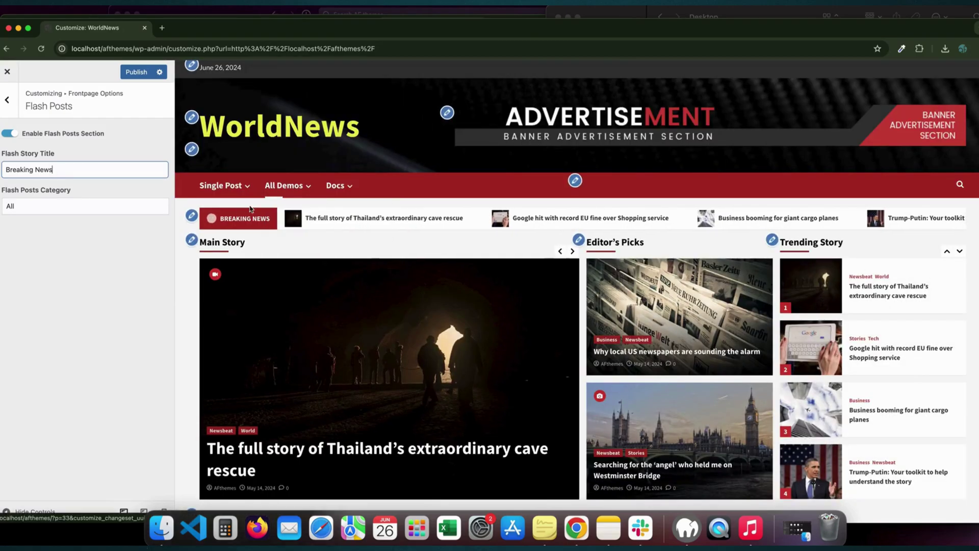
left_click(192, 241)
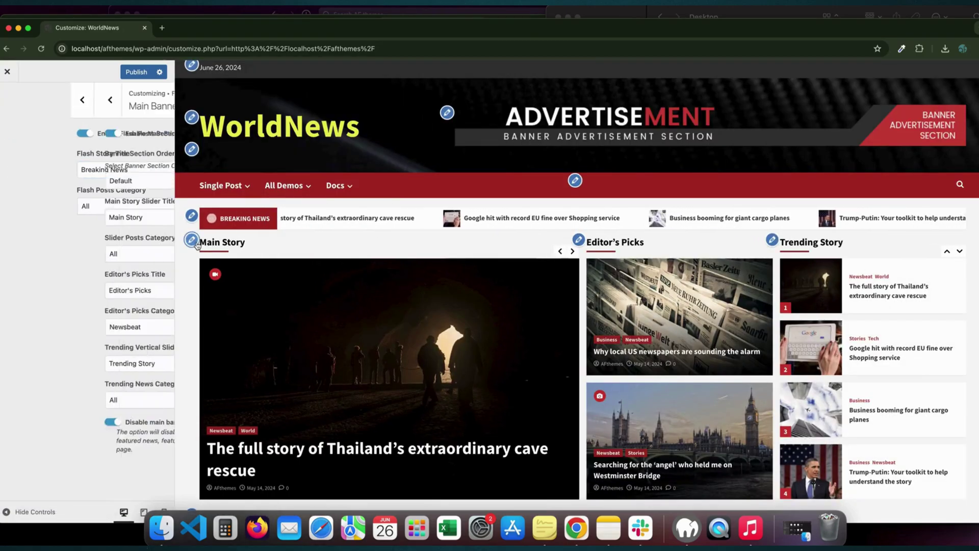
left_click(39, 187)
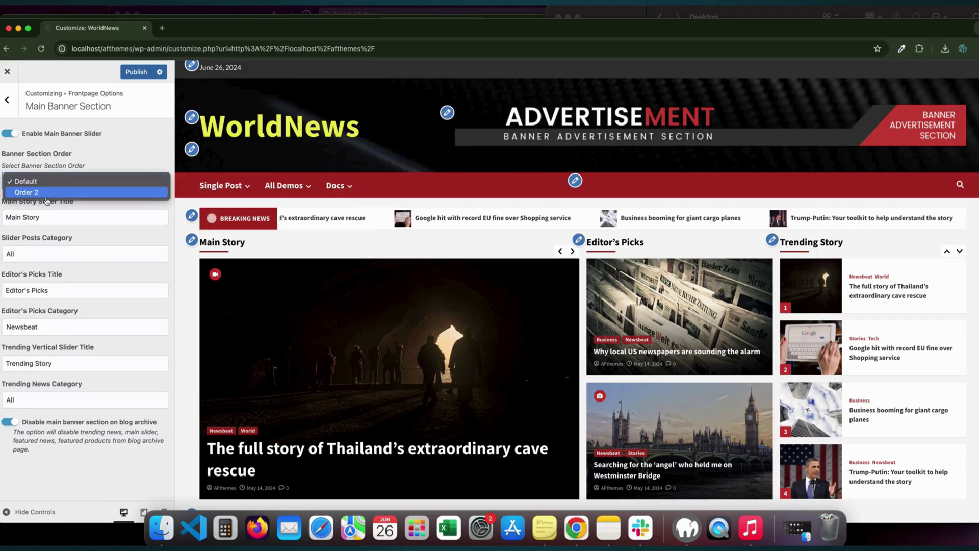
left_click(52, 193)
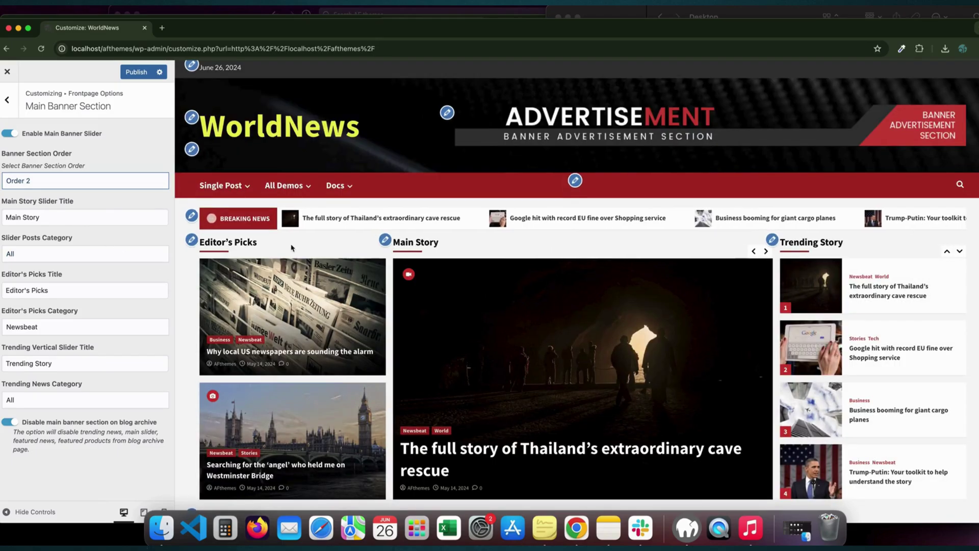
scroll(612, 326, "down", 1)
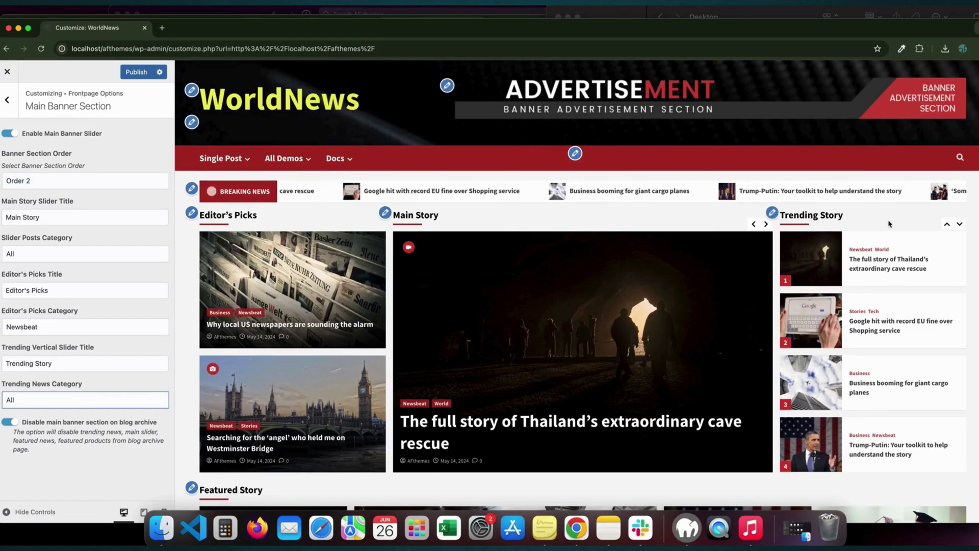
scroll(889, 224, "down", 6)
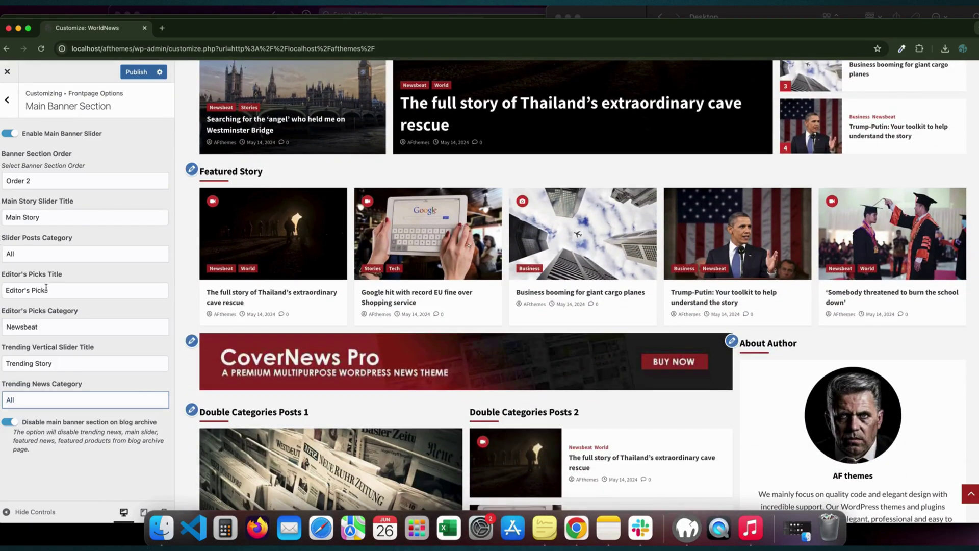
scroll(393, 319, "down", 2)
Step: In Front-page Sidebar Section widgets, move the CoverNews Pro image block above About Author
left_click(192, 266)
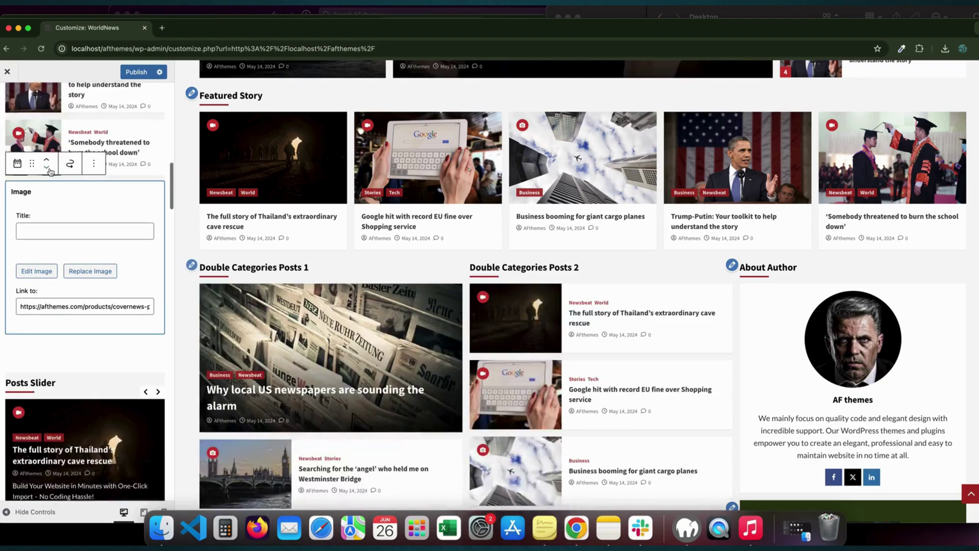
scroll(400, 339, "down", 6)
scroll(375, 221, "up", 4)
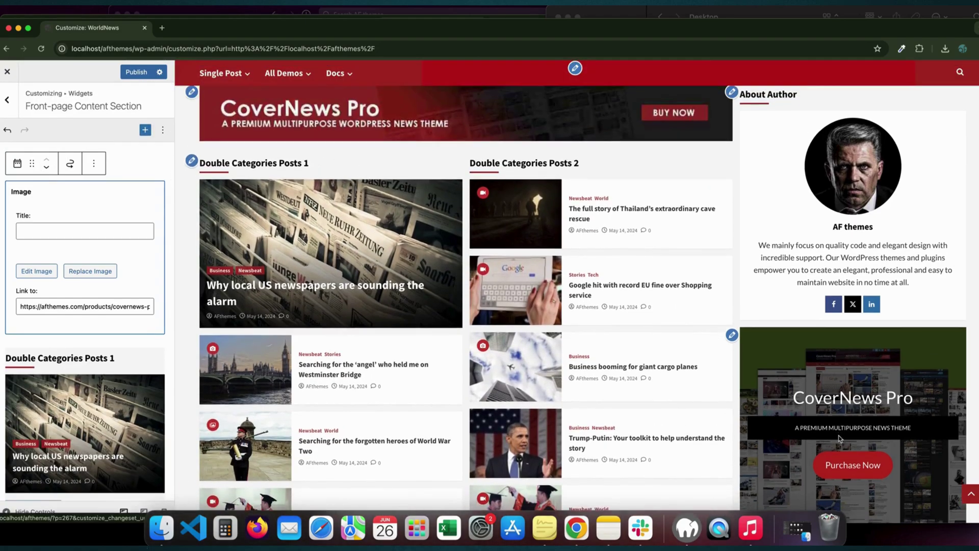
left_click(732, 326)
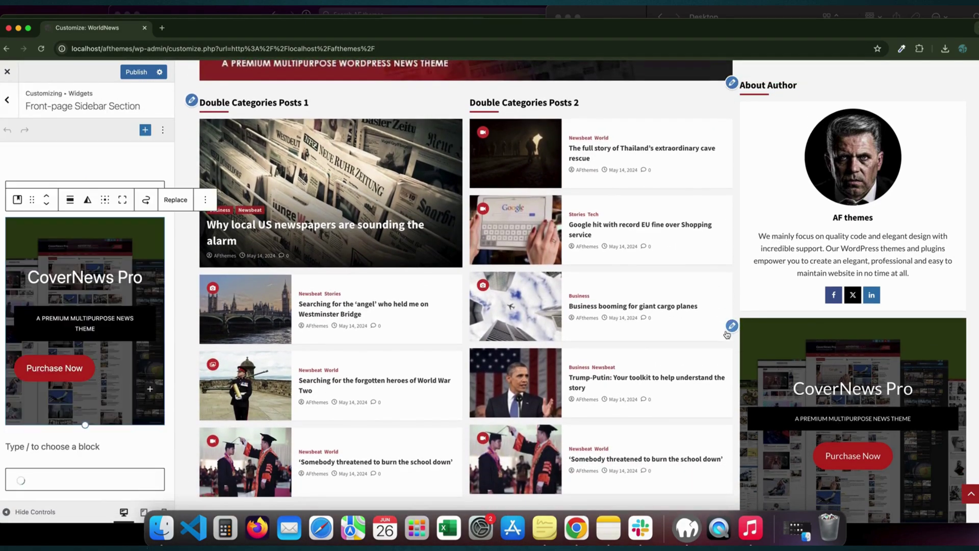
scroll(86, 356, "down", 3)
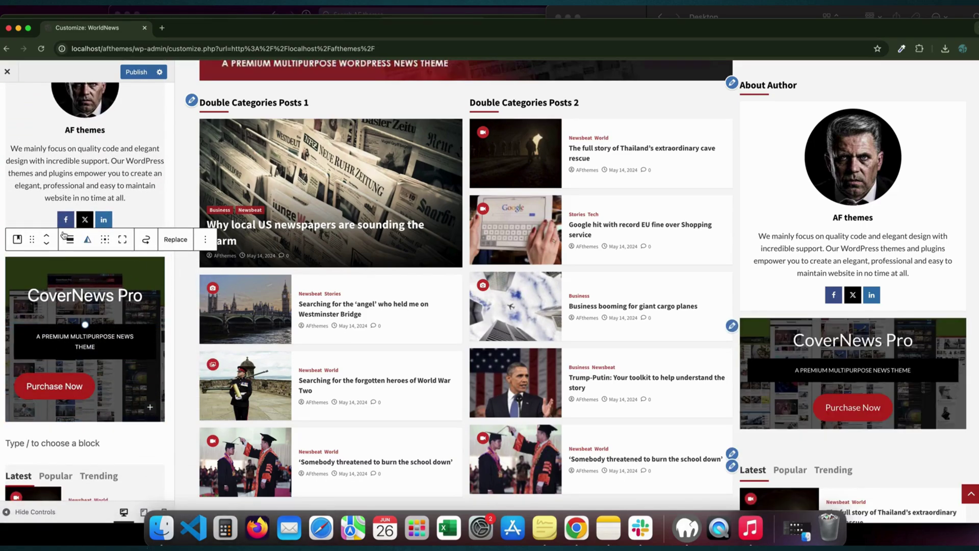
left_click(46, 232)
scroll(458, 361, "down", 5)
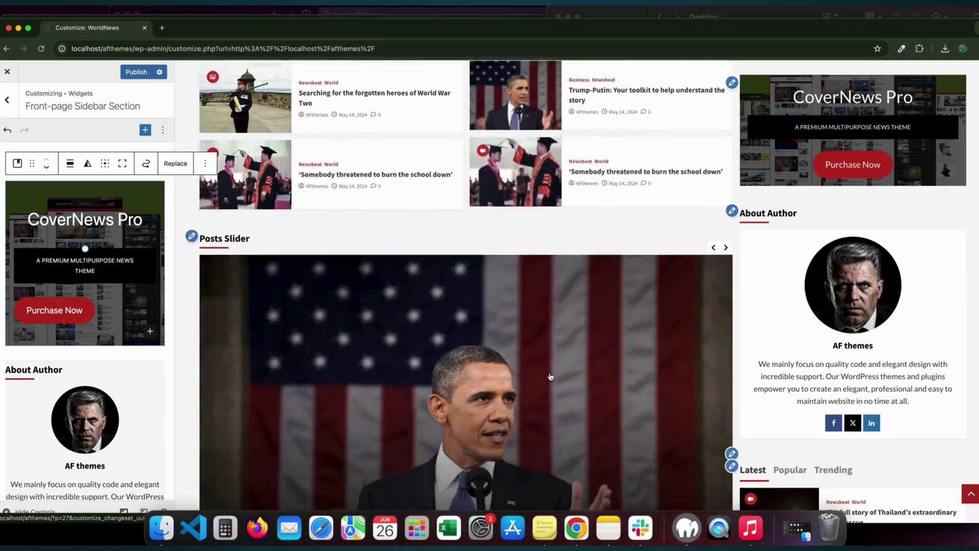
Step: Publish the Customizer changes, exit to the live WorldNews homepage, and scroll through it
left_click(136, 72)
left_click(7, 72)
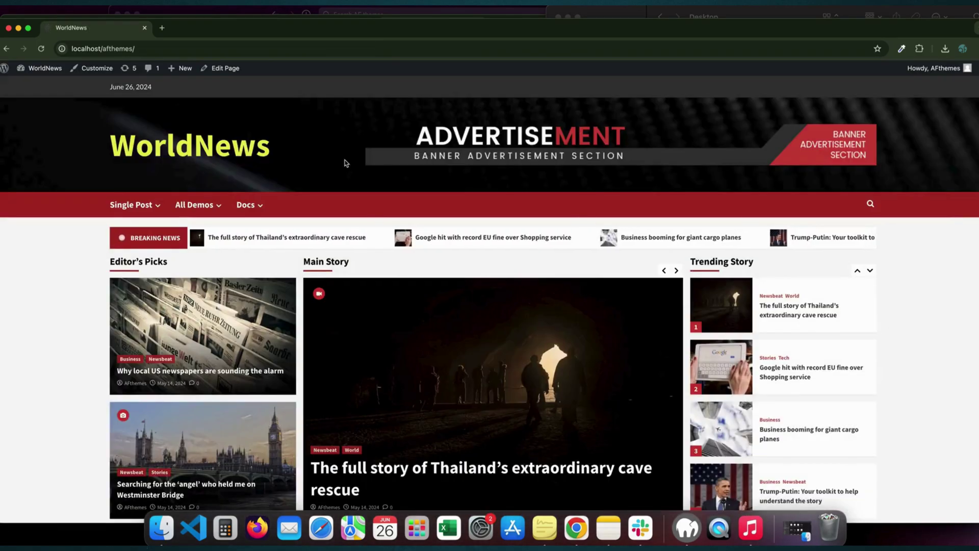
scroll(245, 153, "down", 10)
scroll(731, 336, "down", 15)
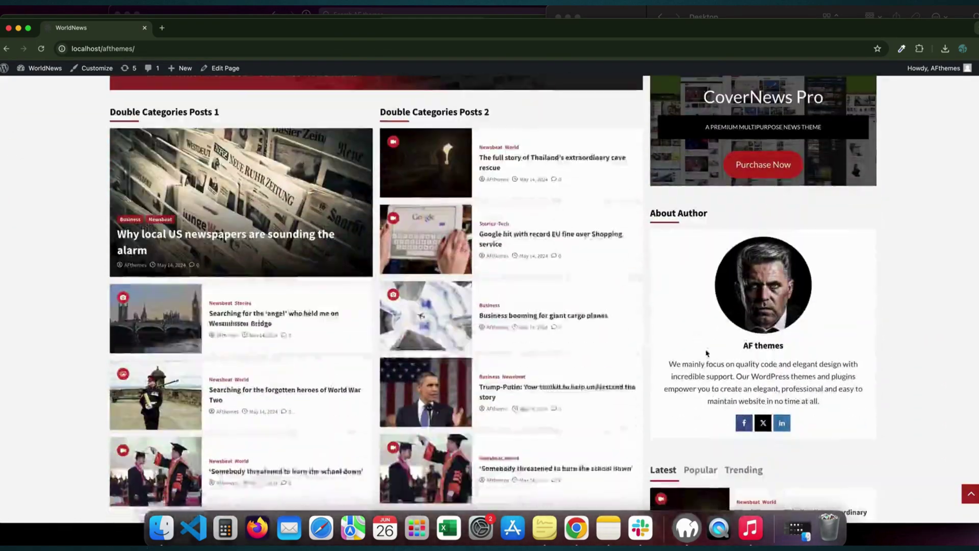
scroll(719, 327, "down", 10)
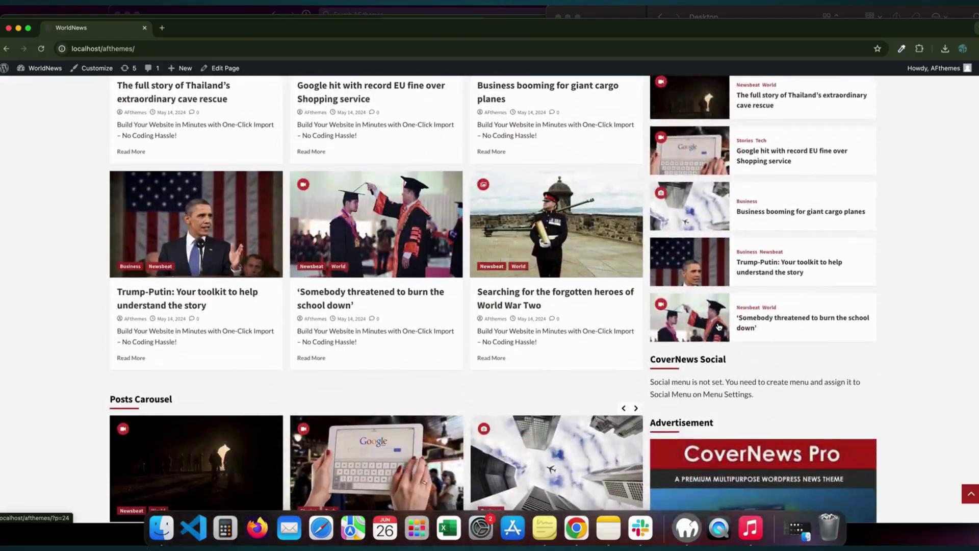
scroll(718, 327, "up", 15)
scroll(719, 326, "up", 5)
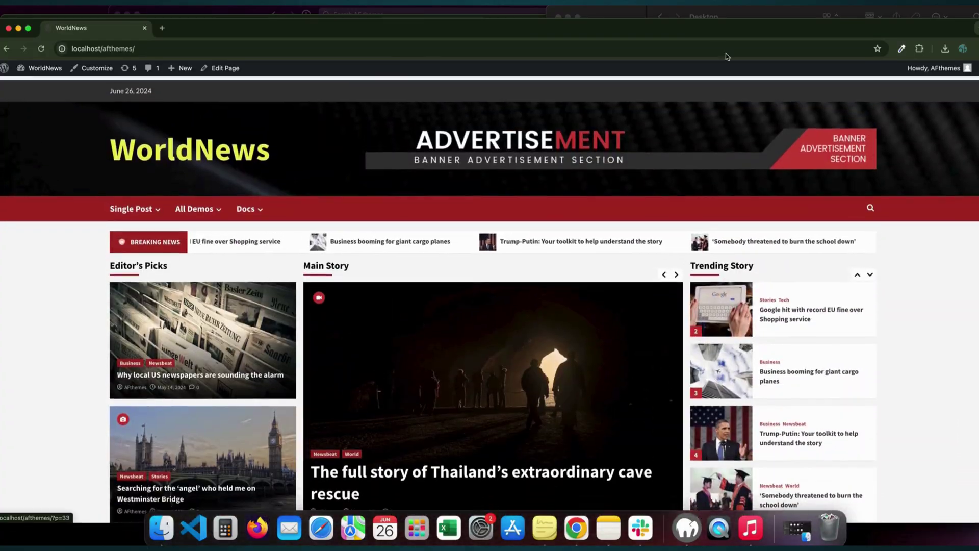